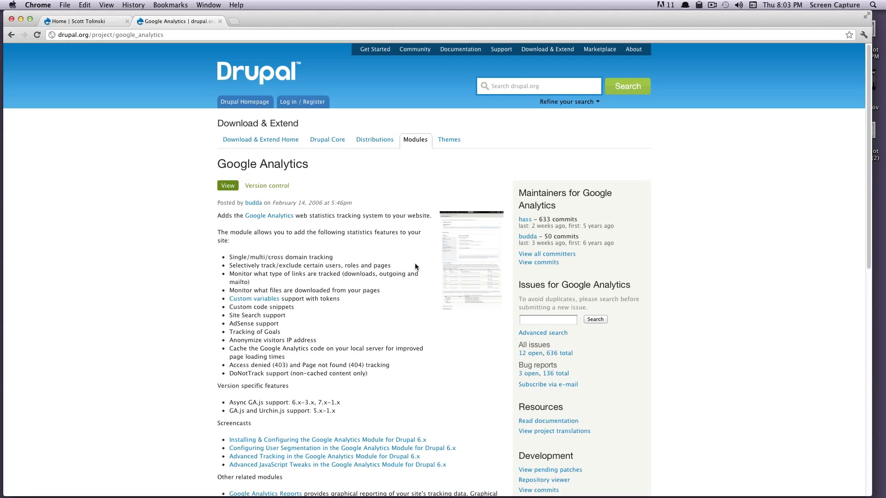
Download the 7.x-1.2 tar.gz release of the Google Analytics module and extract the archive.
scroll(409, 270, down, 10)
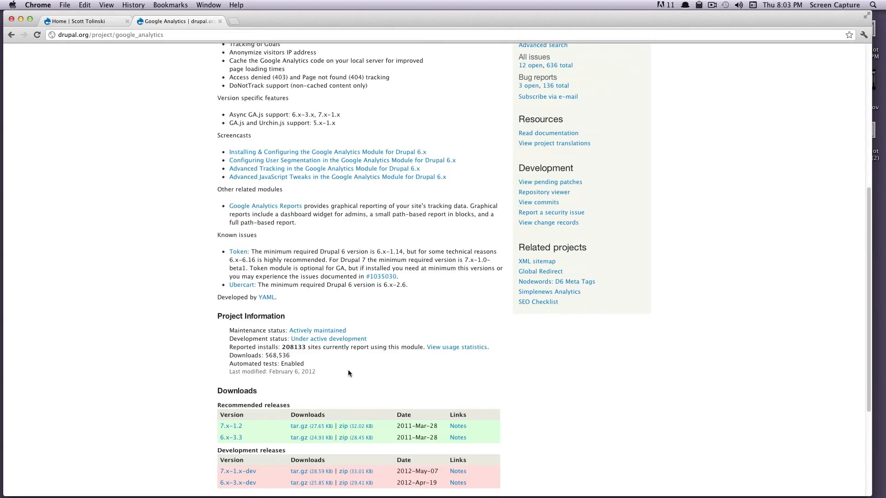
scroll(341, 368, down, 3)
click(310, 358)
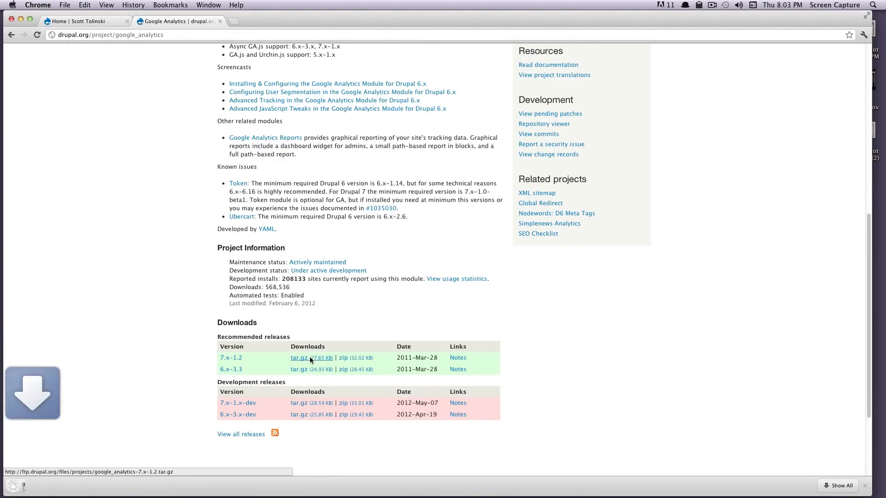
click(40, 486)
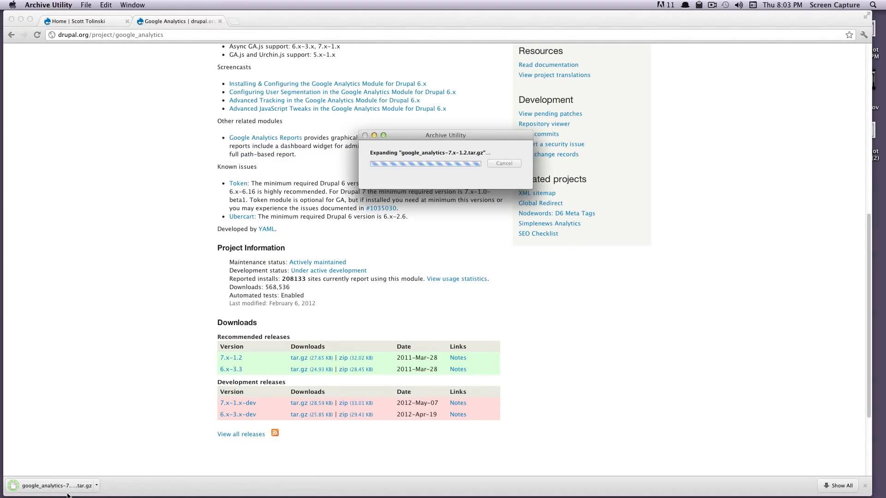
Switch to Finder and arrange the Downloads folder beside the Drupal installation's sites folder.
click(65, 481)
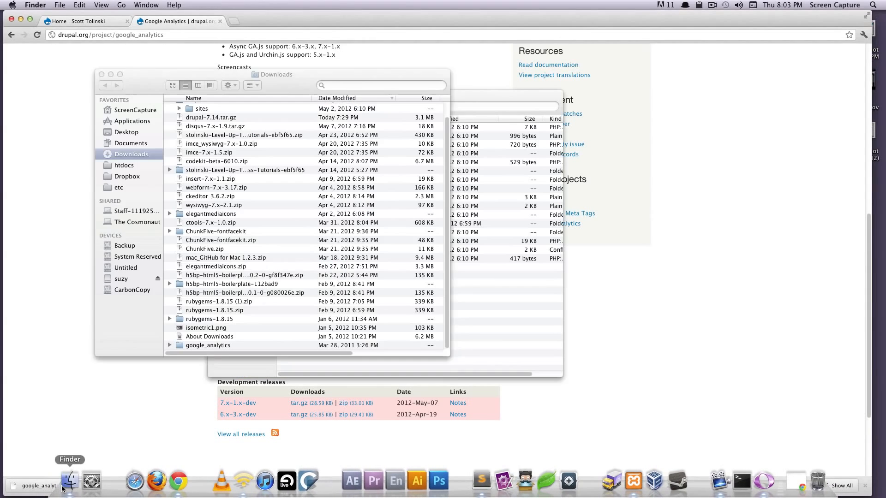
drag(339, 74, 669, 86)
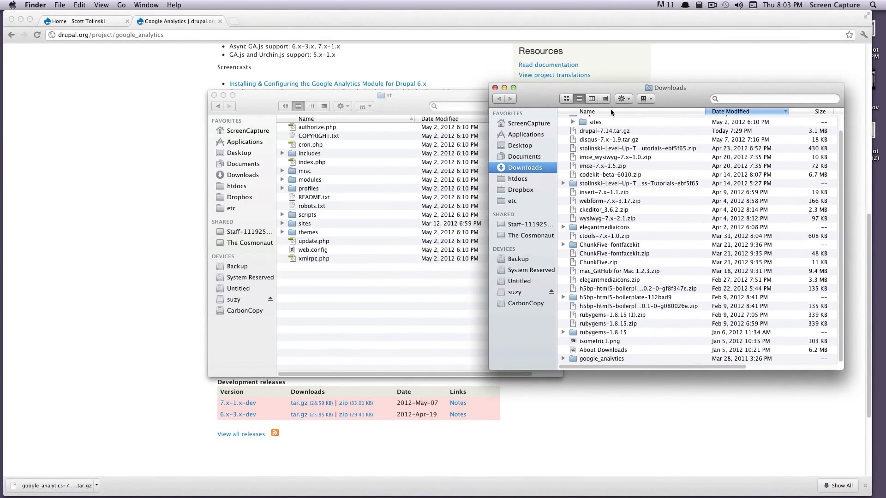
double_click(306, 215)
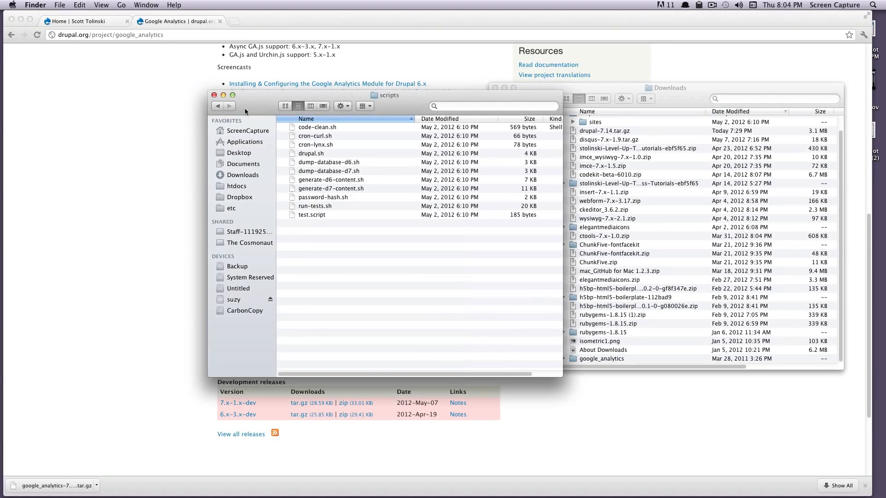
click(217, 106)
double_click(309, 224)
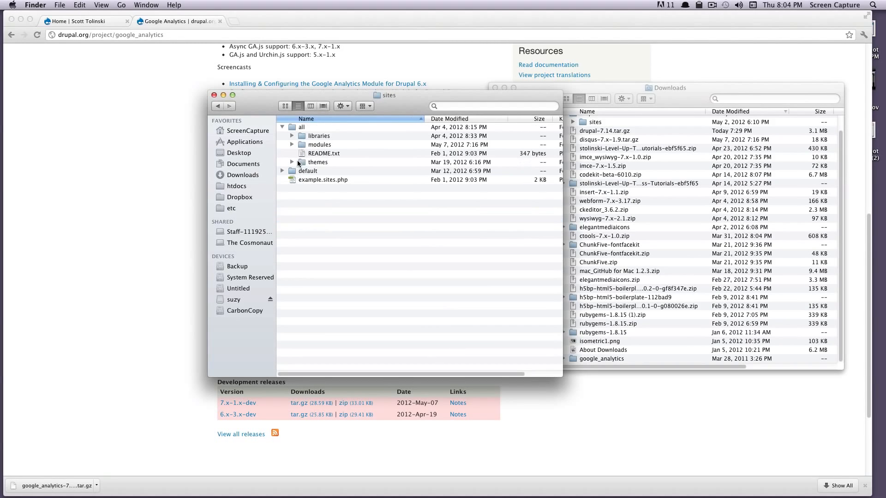
drag(402, 98, 311, 88)
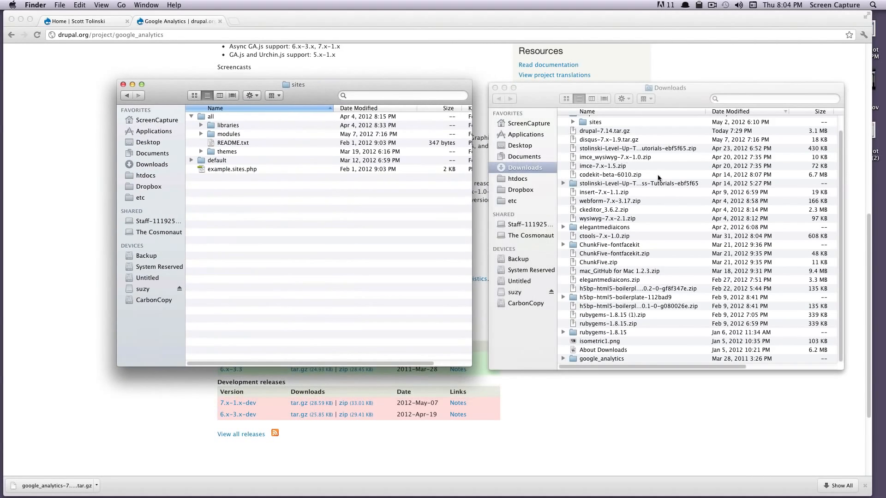
Move the extracted google_analytics folder from Downloads into the site's sites/all/modules folder.
scroll(665, 185, up, 2)
double_click(606, 121)
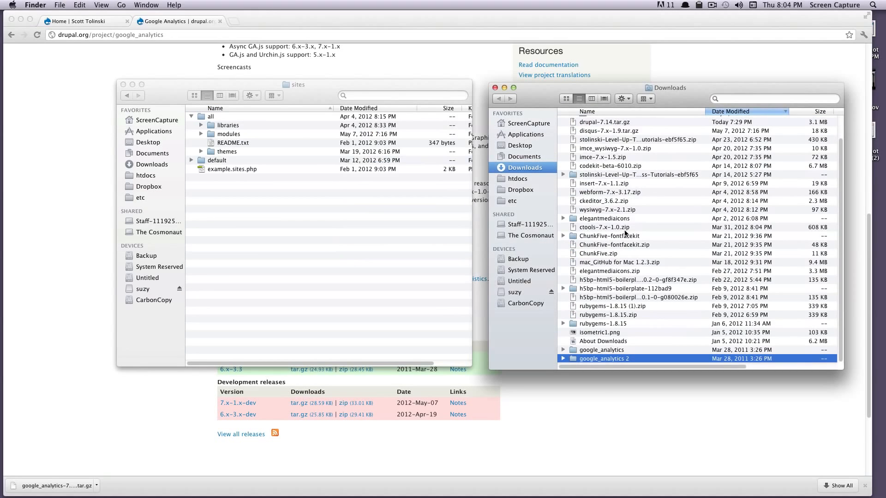
drag(600, 351, 226, 134)
Switch back to Chrome, enable the Google Analytics module on the local Drupal site and save the module configuration.
click(94, 102)
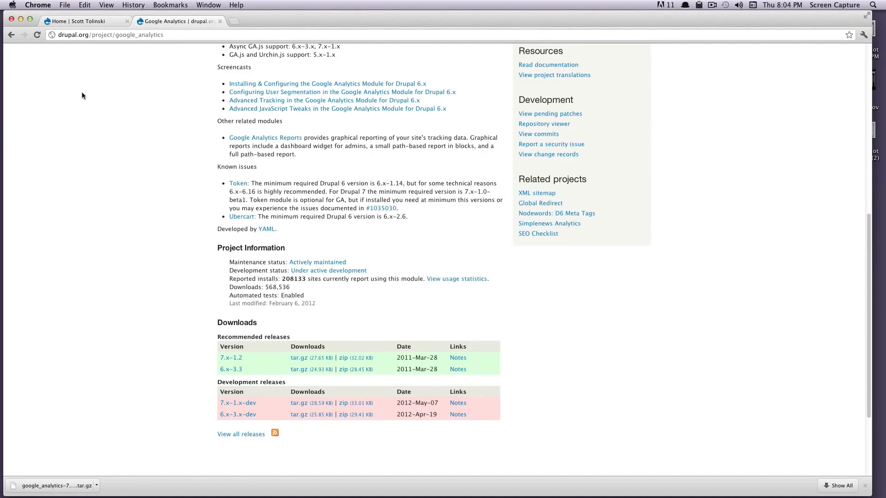
click(85, 21)
click(197, 51)
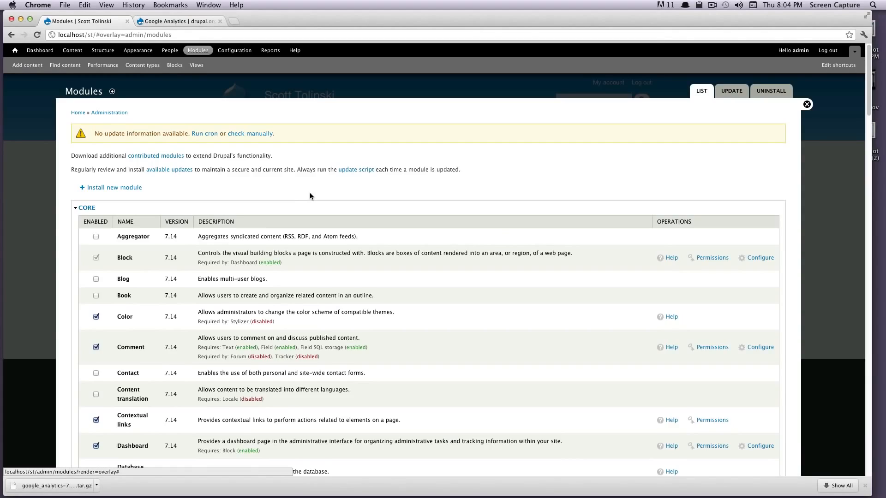
scroll(311, 237, down, 10)
scroll(308, 243, down, 20)
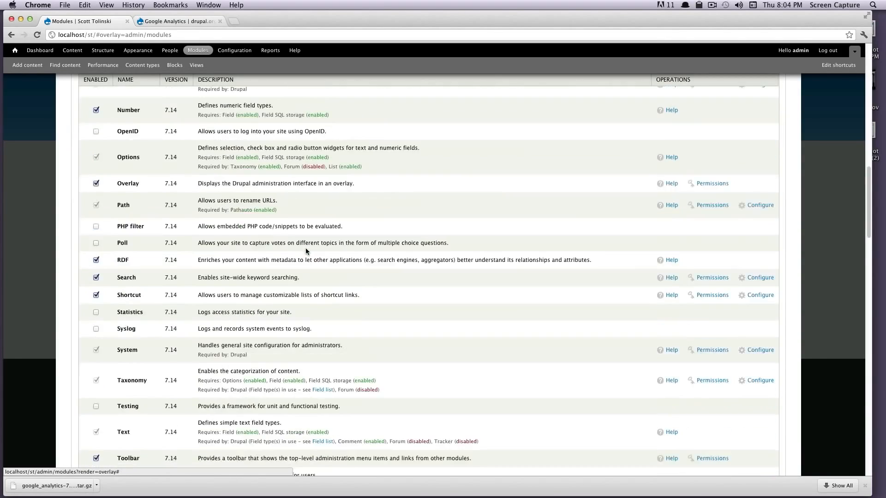
scroll(302, 272, down, 15)
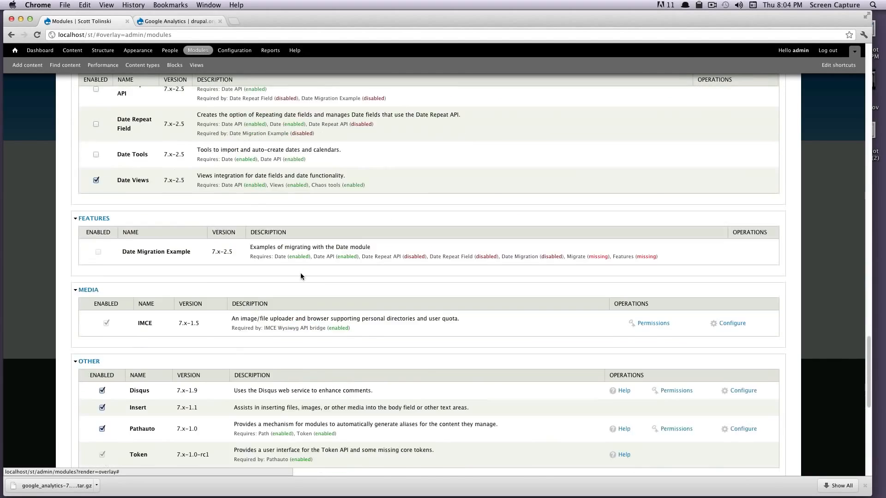
scroll(213, 391, down, 2)
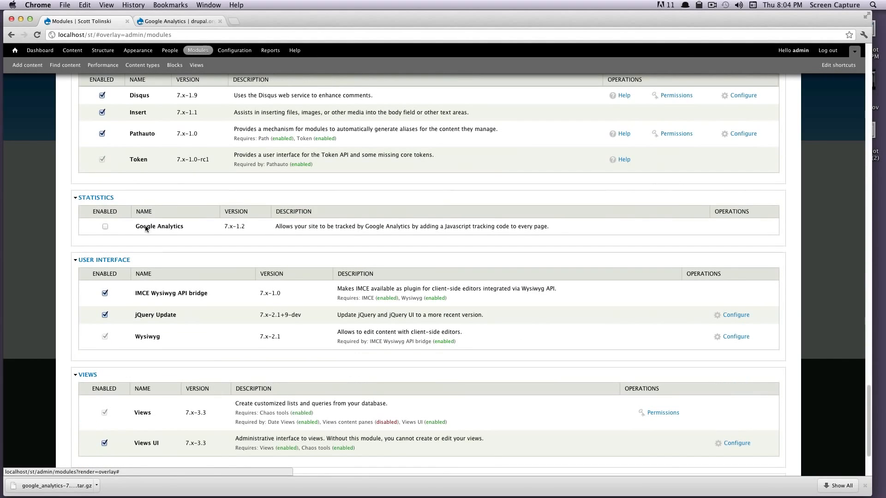
click(106, 227)
scroll(139, 249, down, 5)
scroll(153, 323, down, 1)
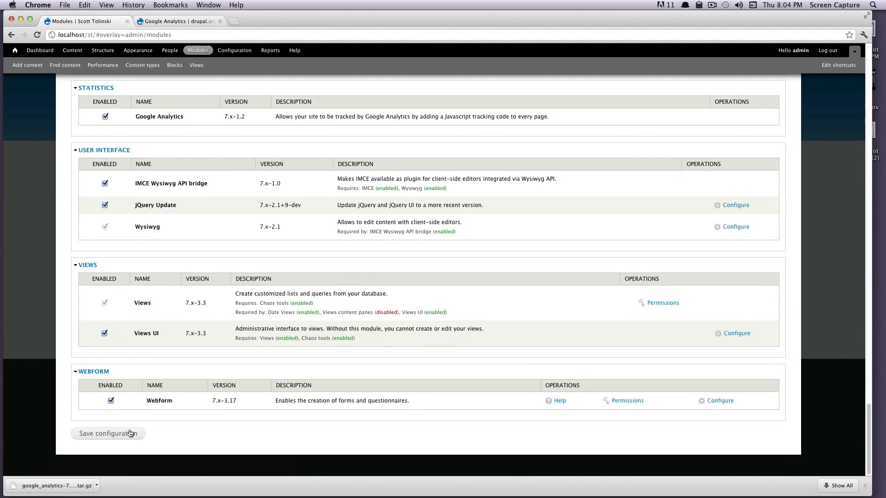
click(129, 433)
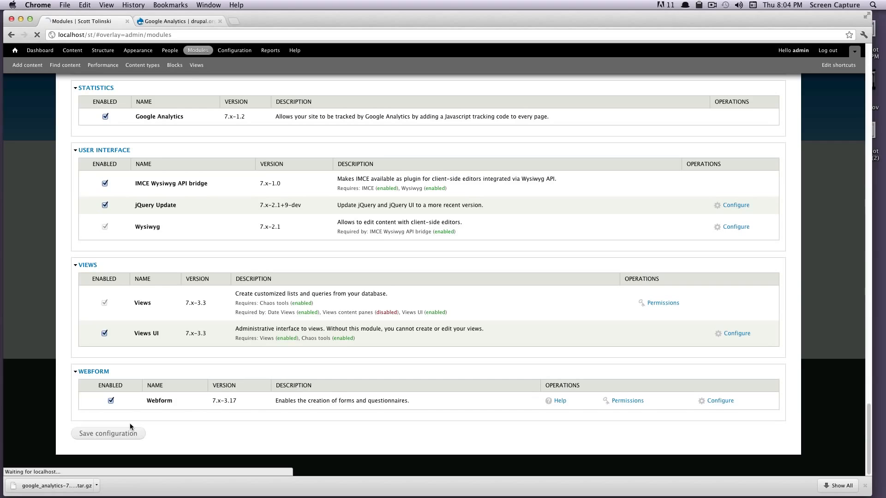
Open the configuration page of the Google Analytics module in the Statistics group.
scroll(378, 314, down, 10)
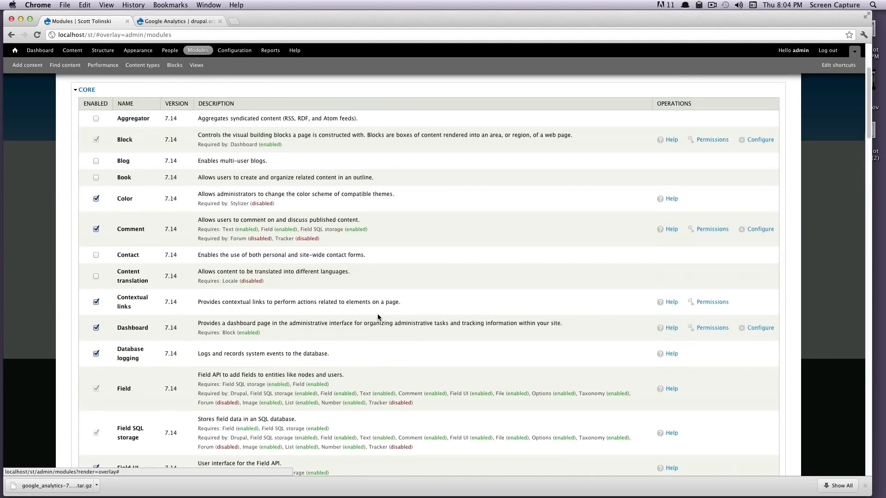
scroll(393, 320, down, 8)
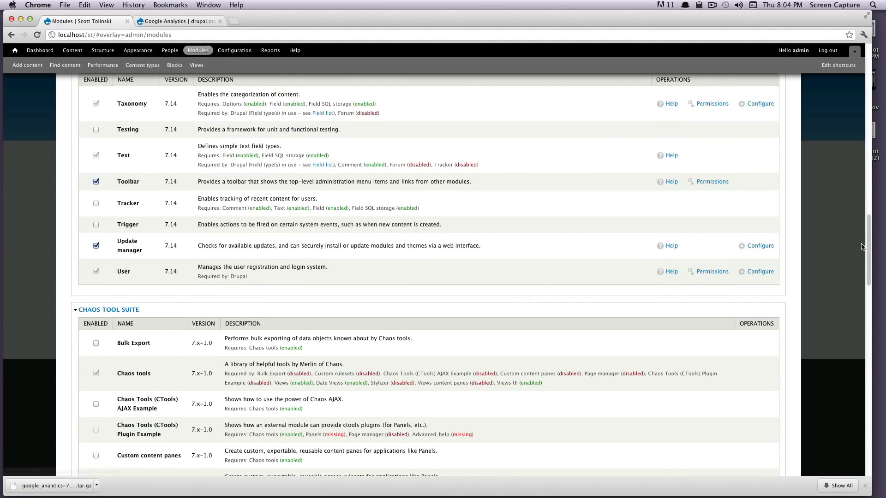
scroll(866, 255, down, 1)
drag(866, 255, 865, 359)
scroll(849, 357, down, 6)
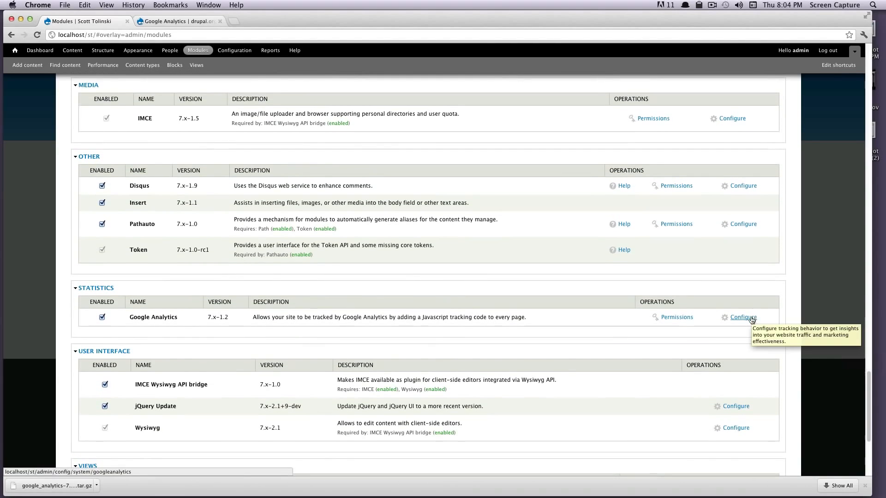
click(750, 318)
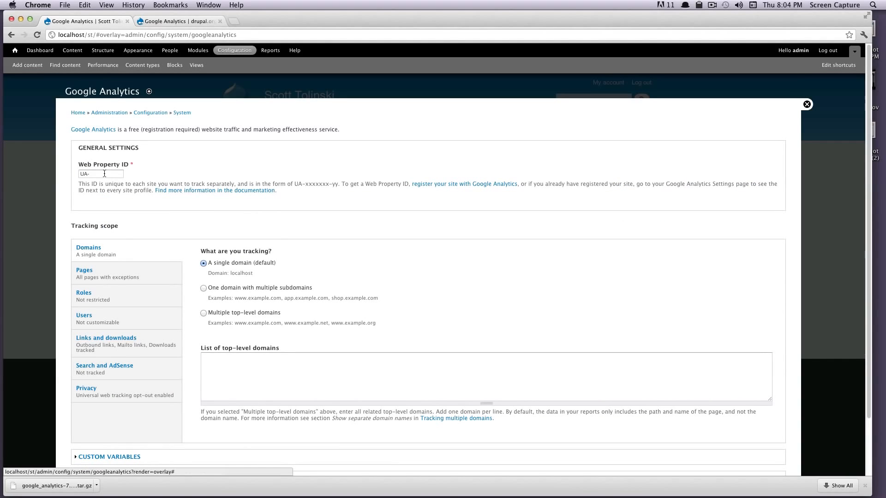
Examine the Web Property ID field and the domain tracking options, including the list of top-level domains.
drag(104, 174, 70, 172)
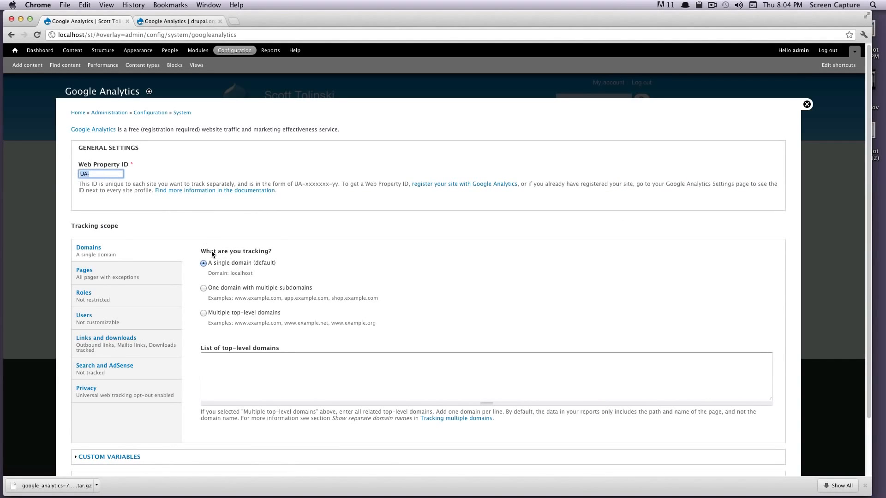
drag(284, 277, 318, 305)
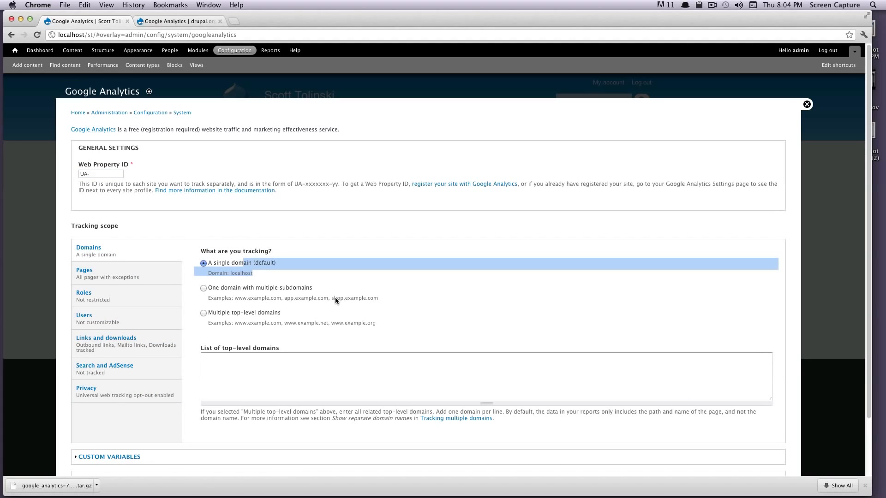
drag(238, 288, 334, 301)
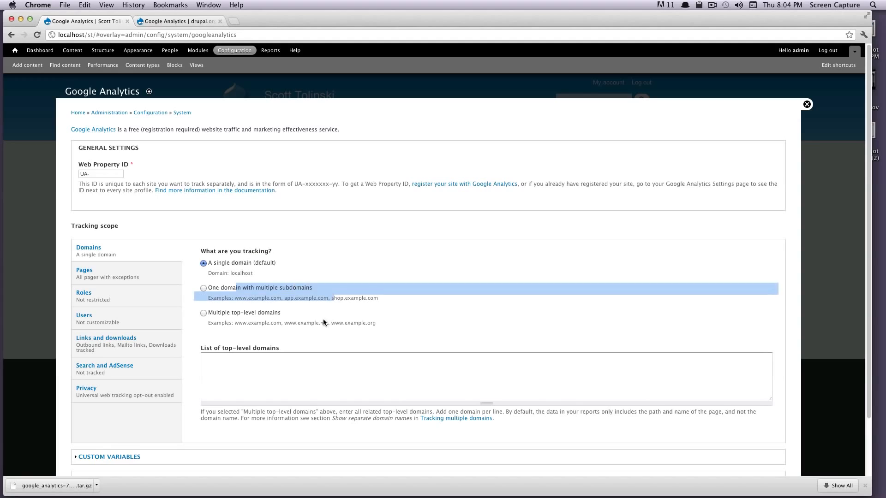
drag(282, 314, 417, 318)
click(312, 374)
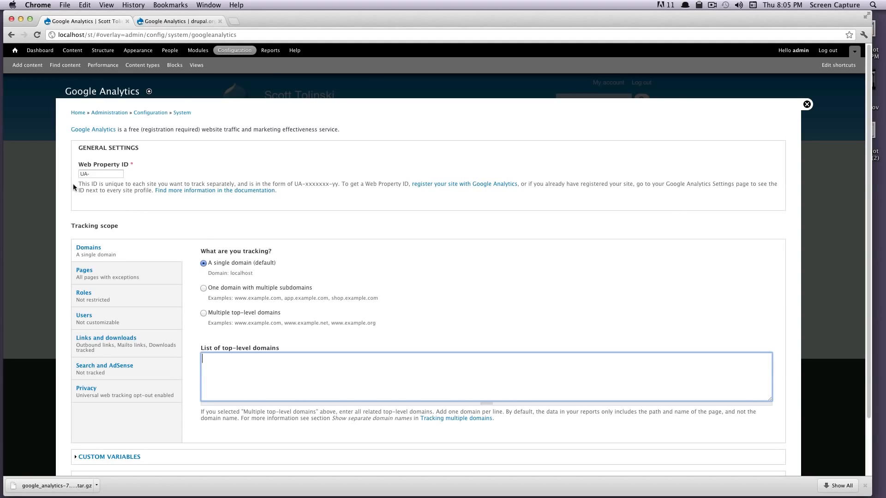
Replace the UA- placeholder with the site's Web Property ID by pasting it.
drag(90, 174, 79, 174)
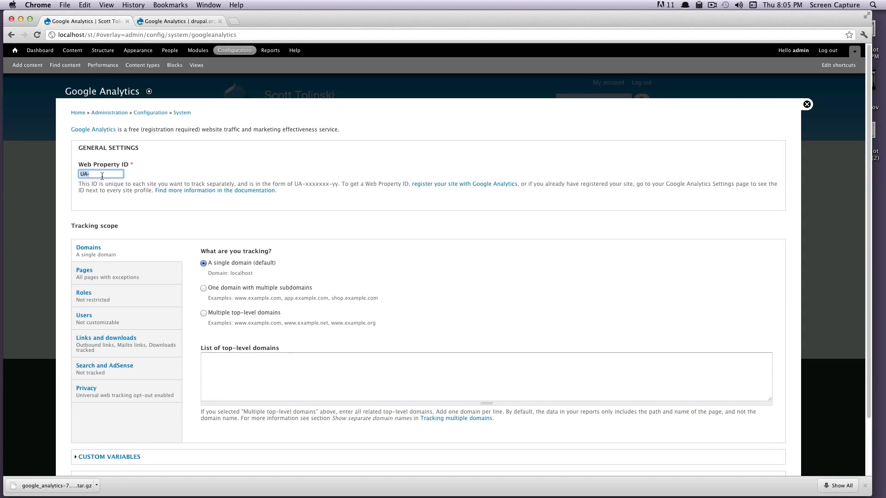
key(super+v)
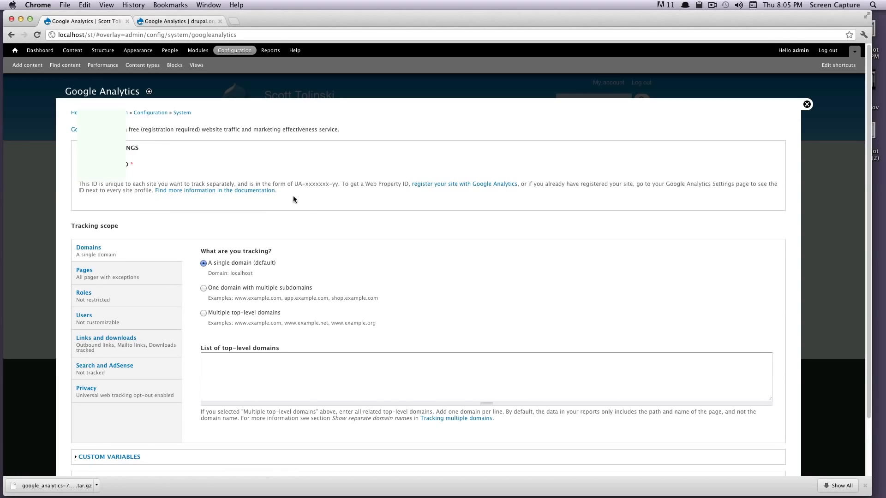
Examine the page tracking scope and the paths excluded from tracking, such as admin, node/add* and user/*/*.
scroll(293, 201, down, 3)
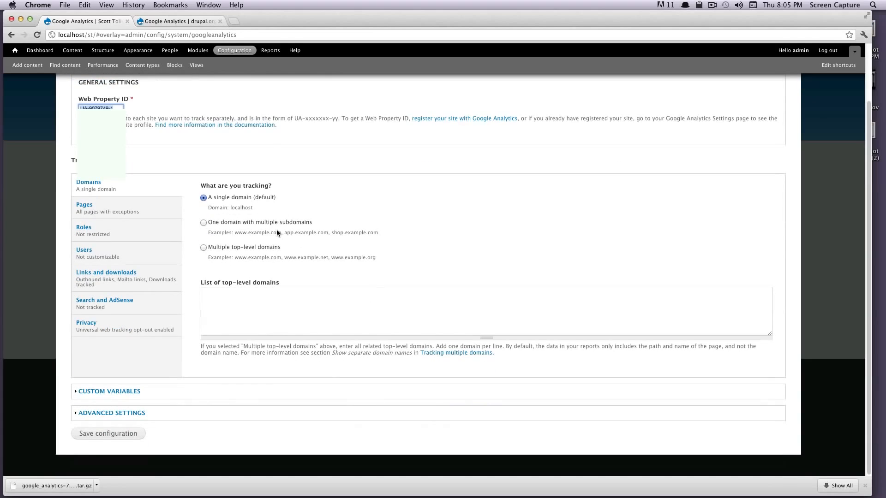
click(123, 214)
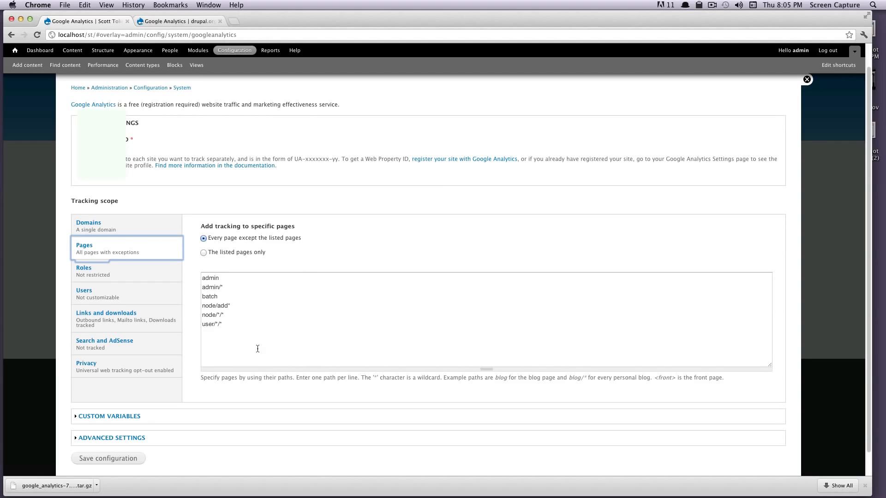
drag(237, 326, 189, 297)
drag(236, 314, 198, 305)
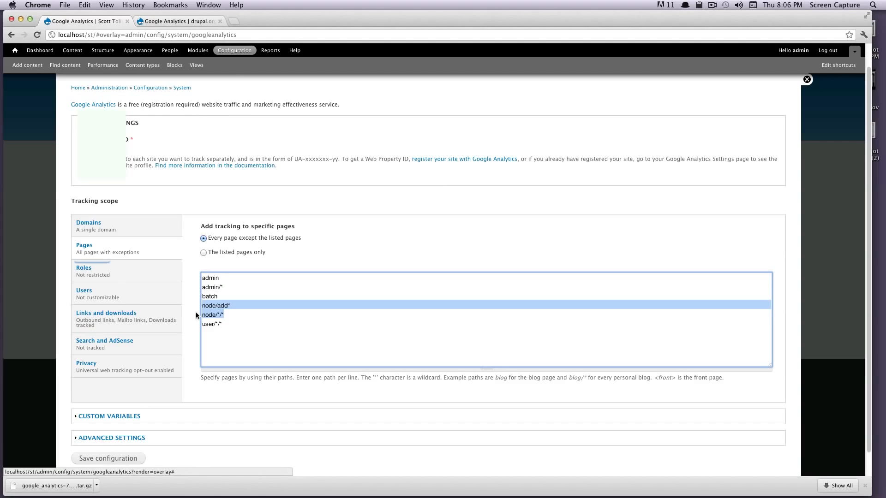
drag(248, 326, 200, 323)
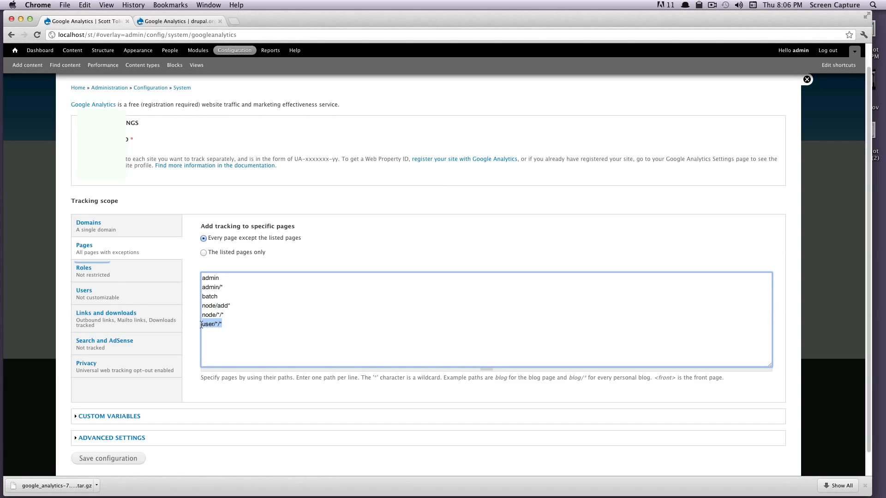
click(233, 337)
key(shift+Left)
click(229, 323)
drag(230, 287, 202, 278)
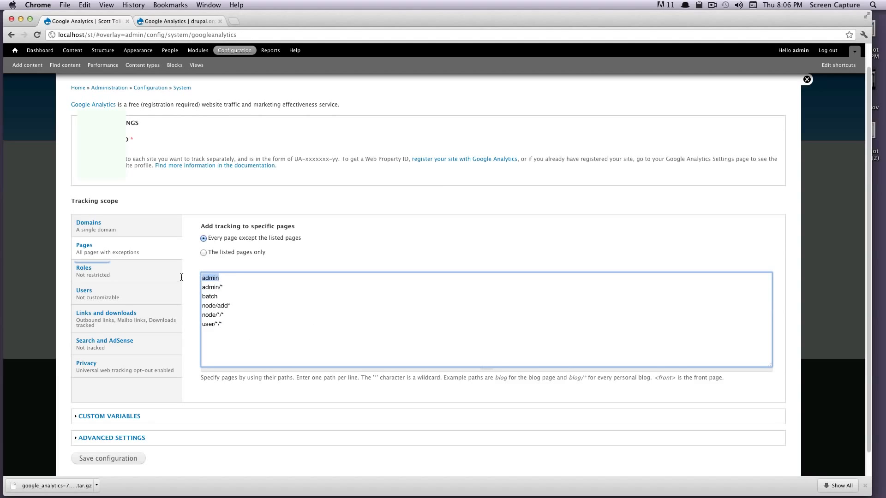
Examine the role-based tracking options and the settings for letting users customize tracking on their account page.
click(153, 278)
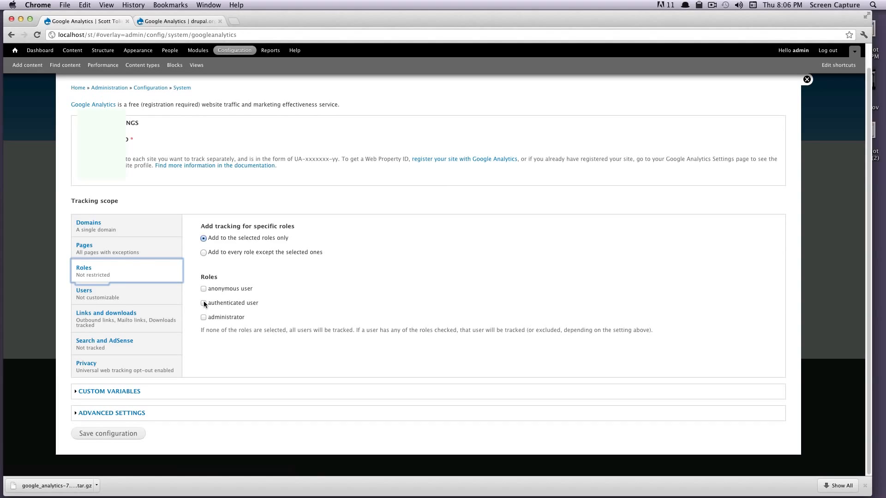
click(142, 303)
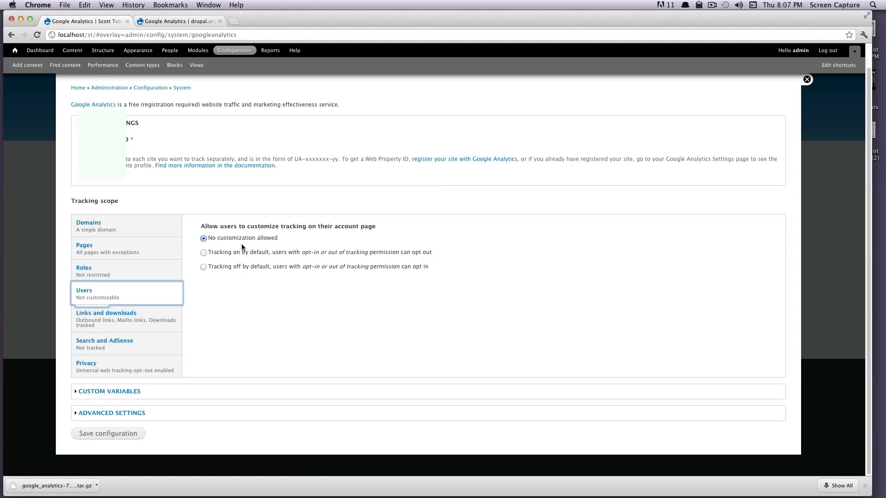
drag(224, 226, 312, 227)
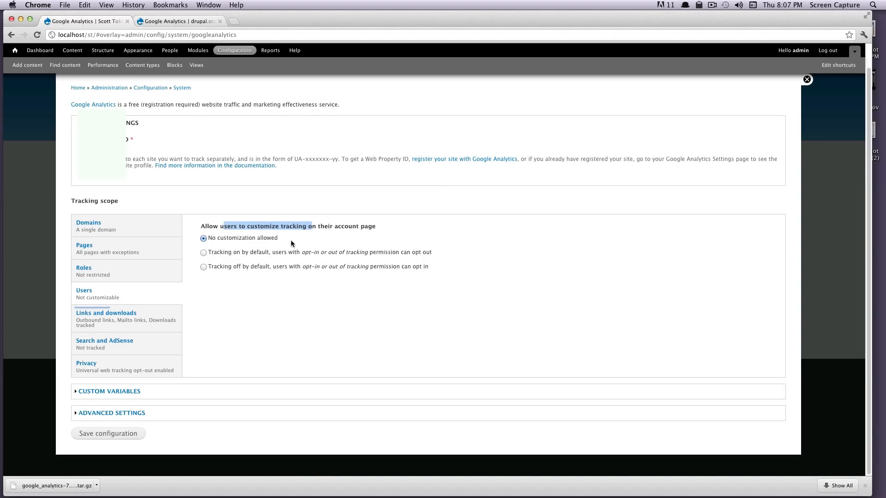
drag(291, 242, 207, 238)
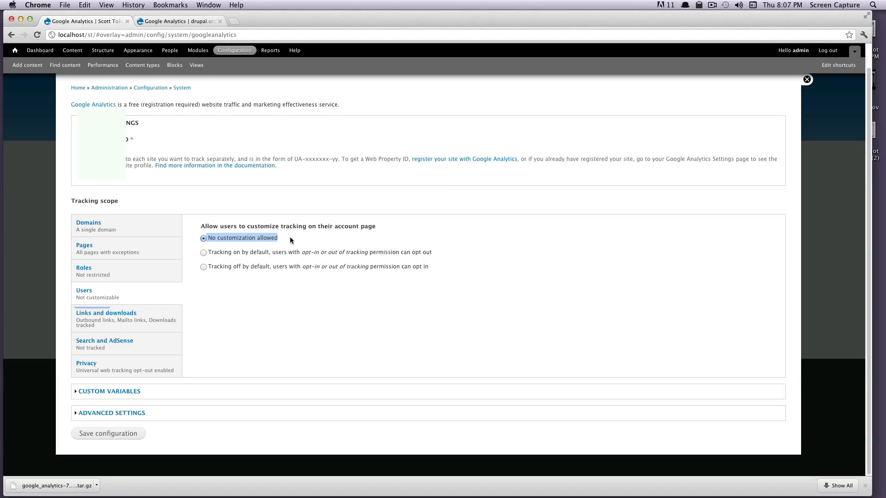
Examine the tracking options for outbound links, mailto links and file downloads, switching mailto link tracking off and back on.
click(156, 321)
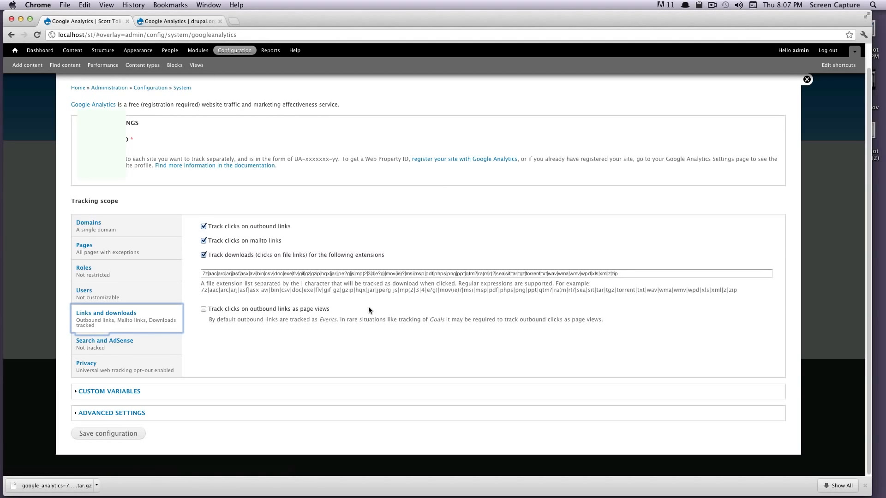
click(248, 248)
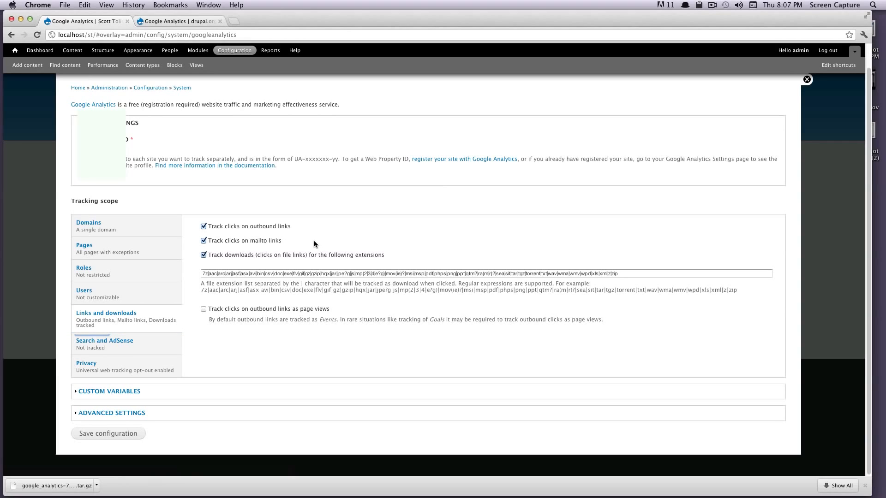
drag(314, 240, 230, 228)
click(270, 240)
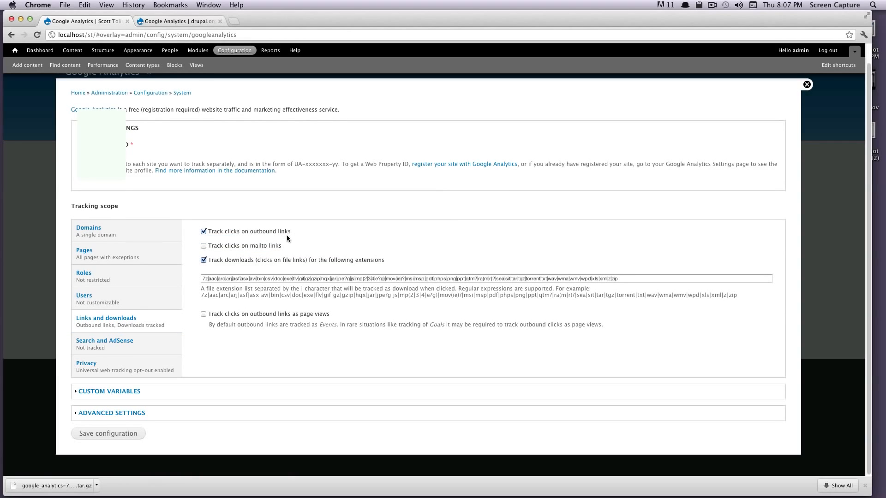
click(213, 246)
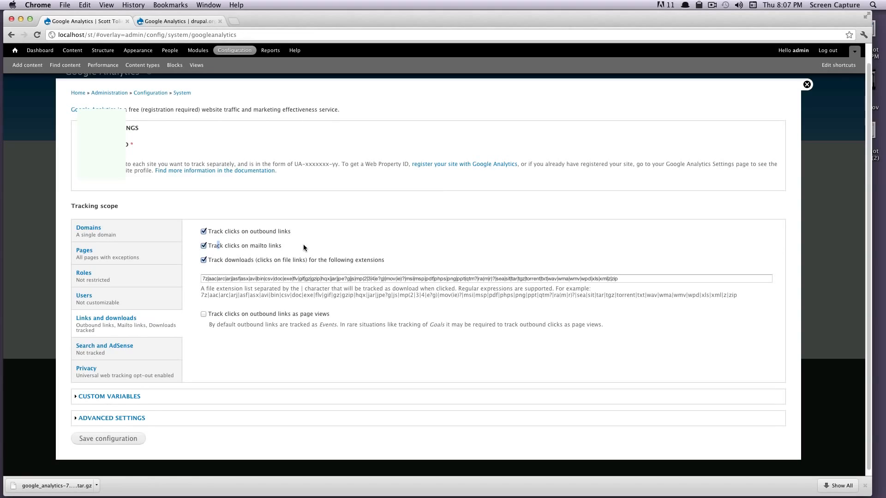
Examine the Search and AdSense tracking options, including the requirements for tracking internal search keywords.
click(169, 351)
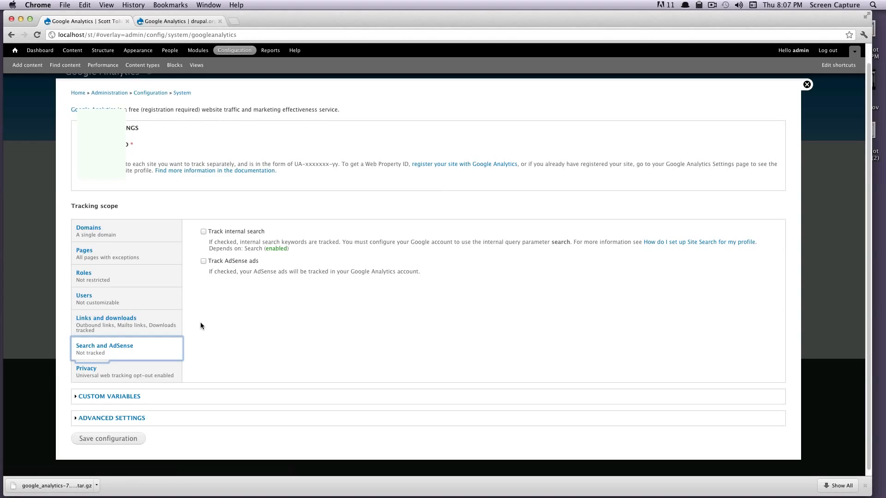
drag(240, 242, 369, 242)
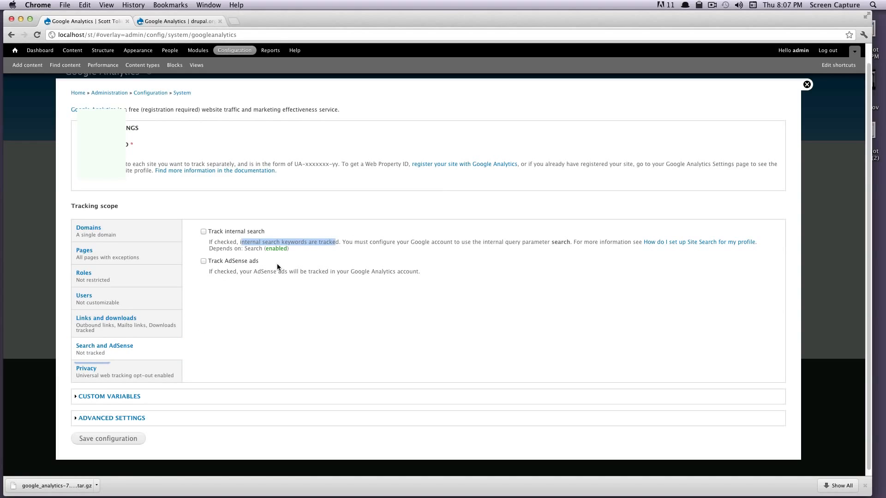
drag(507, 243, 524, 245)
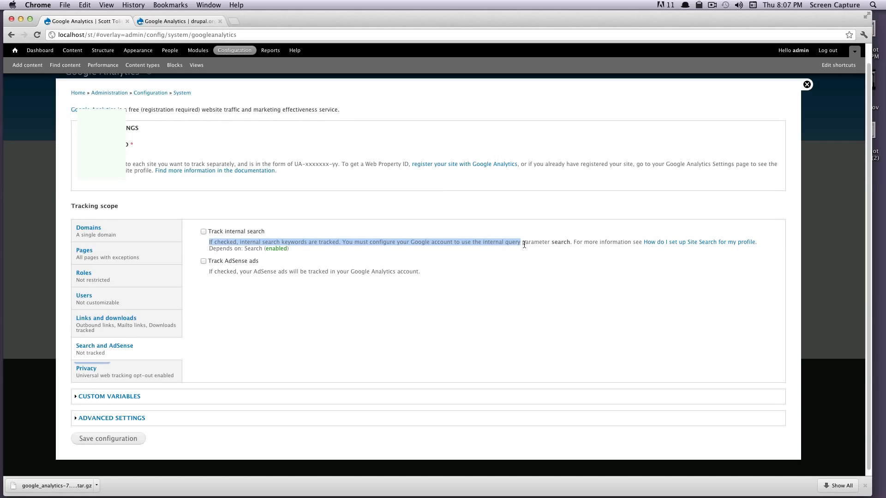
scroll(152, 332, down, 1)
click(140, 351)
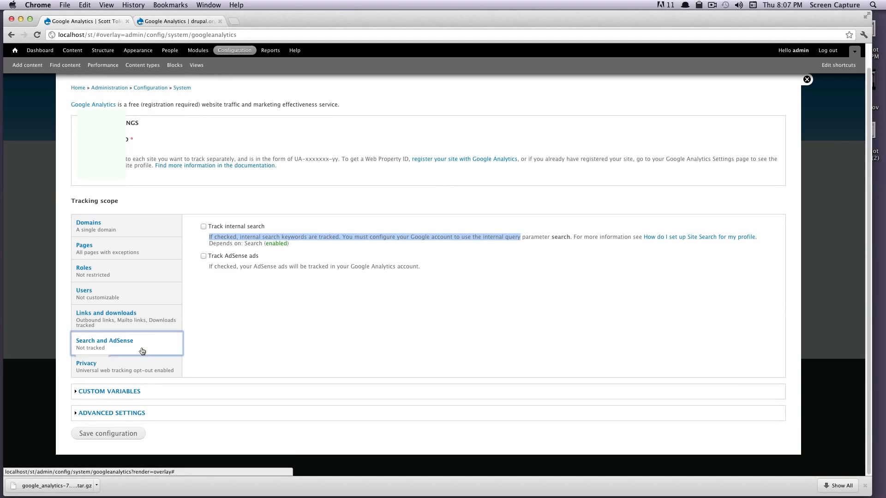
Examine the privacy options for anonymizing visitors' IP addresses and the universal web tracking opt-out.
click(138, 368)
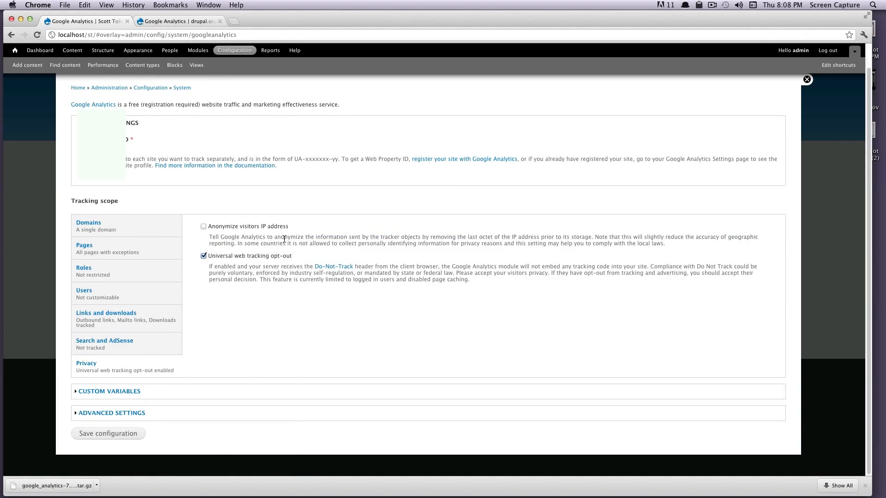
drag(531, 244, 326, 241)
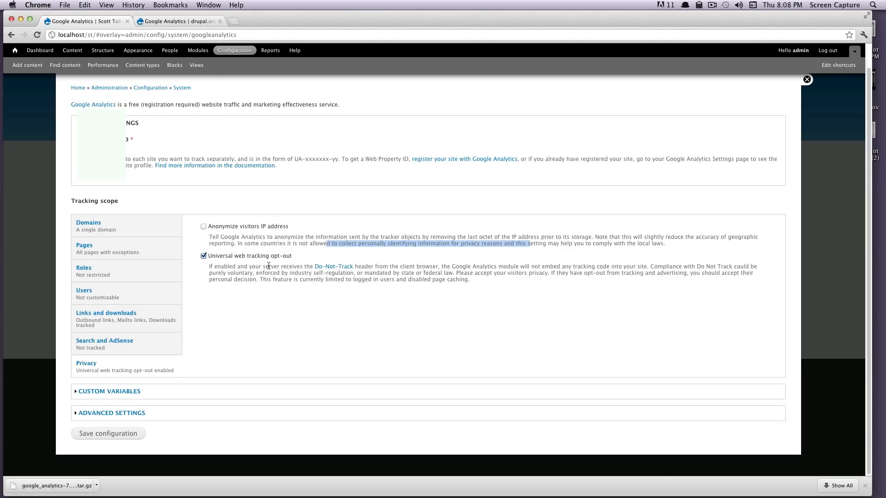
drag(269, 266, 318, 267)
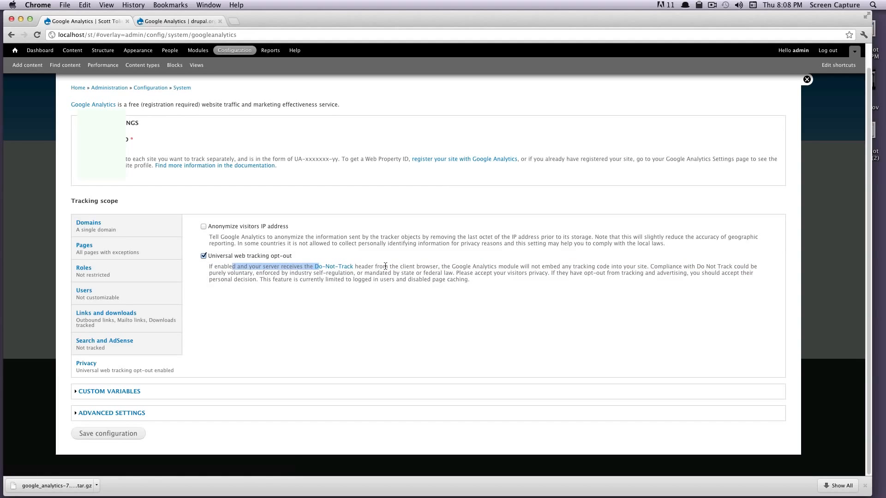
drag(388, 266, 589, 276)
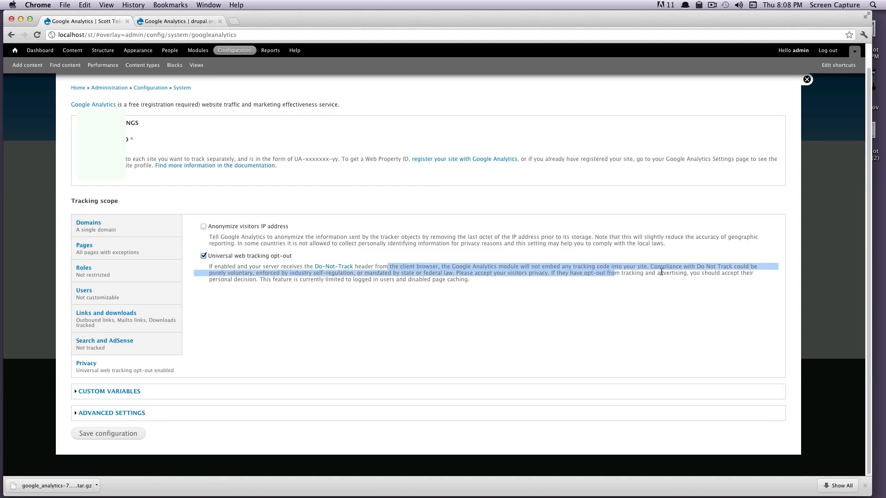
click(277, 282)
drag(220, 273, 318, 290)
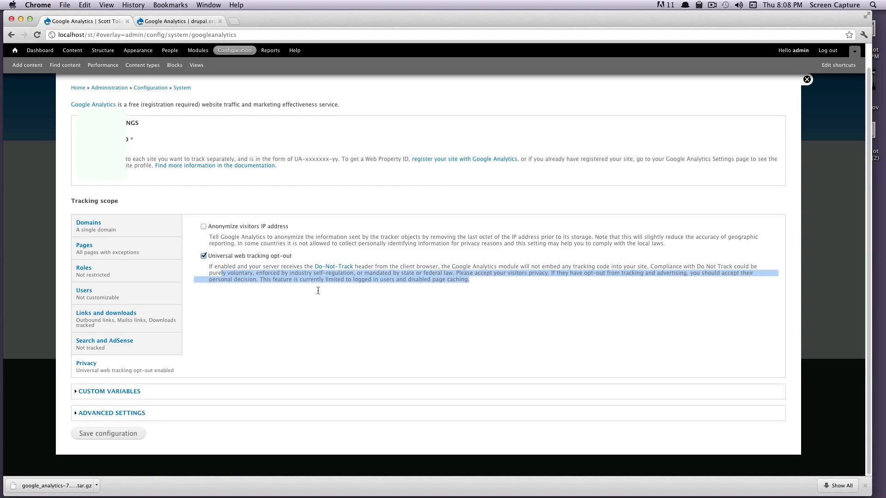
click(322, 275)
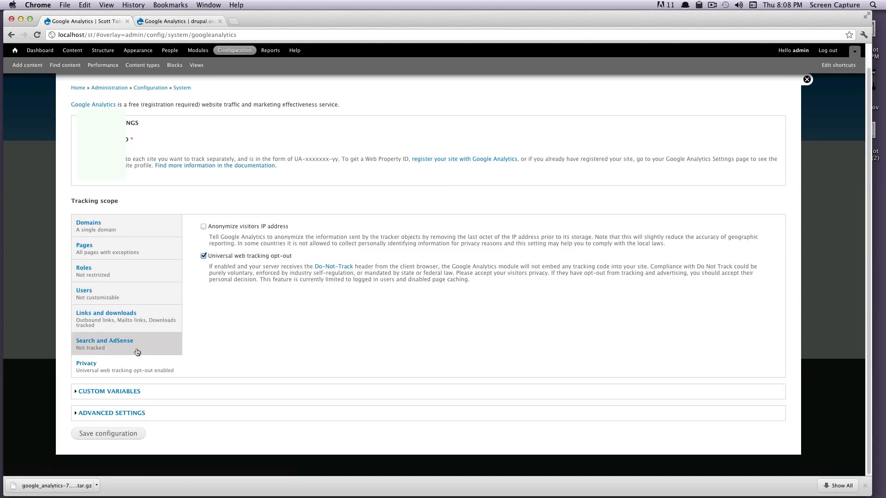
Examine the custom variables section and the advanced option for locally caching the tracking code file.
click(110, 392)
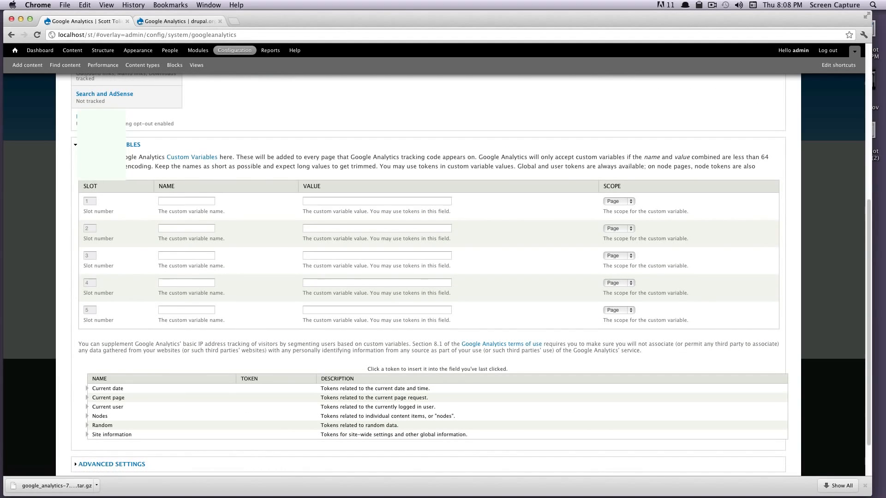
click(111, 145)
click(123, 413)
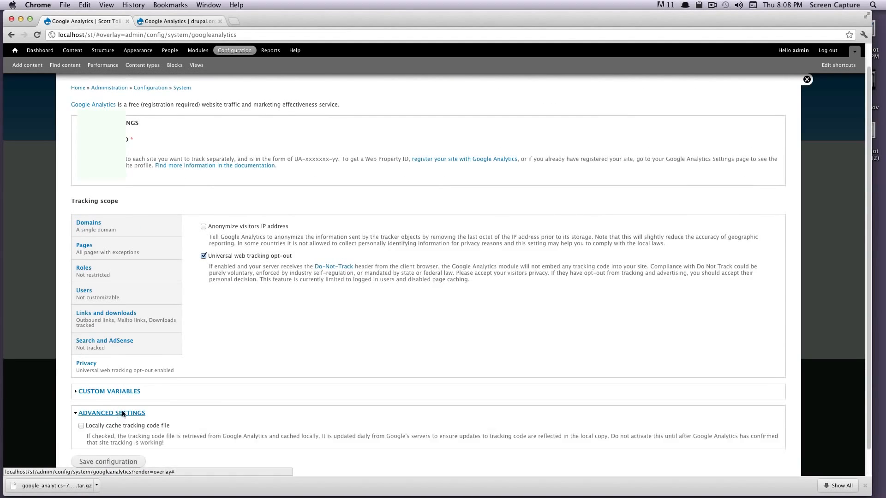
drag(106, 335, 286, 347)
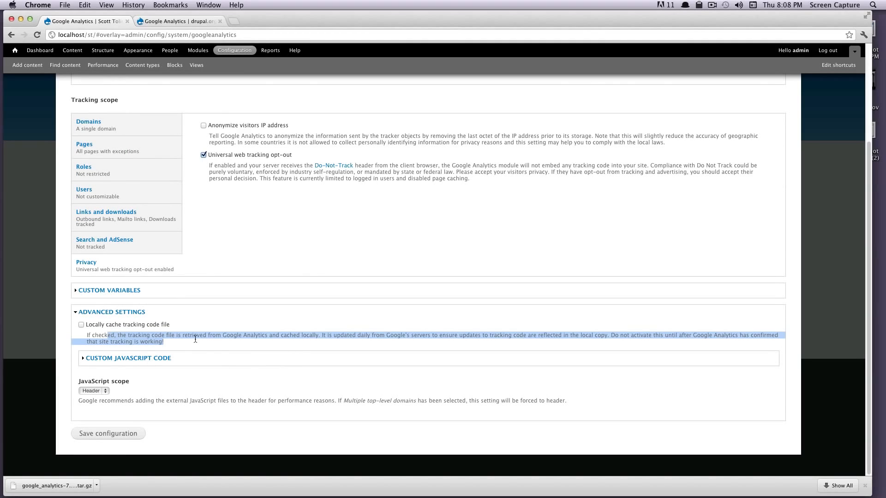
drag(266, 336, 372, 335)
drag(132, 336, 261, 343)
click(172, 339)
drag(193, 336, 436, 338)
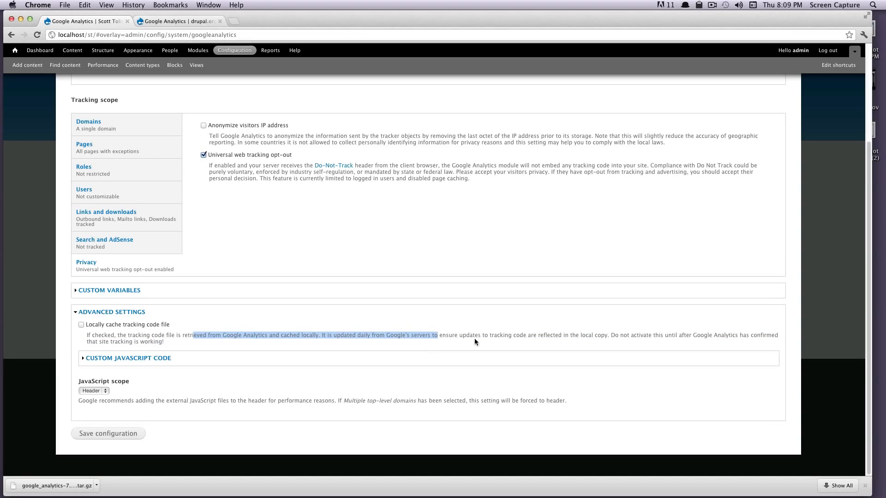
click(545, 335)
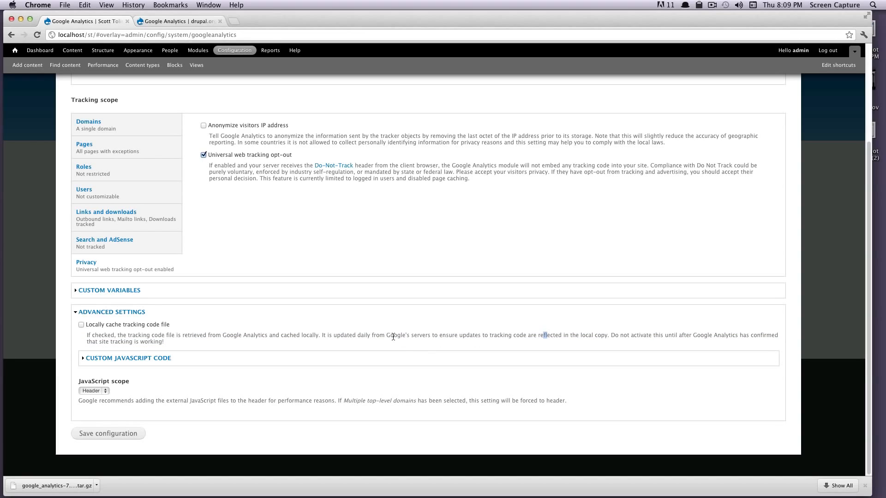
drag(199, 344, 101, 341)
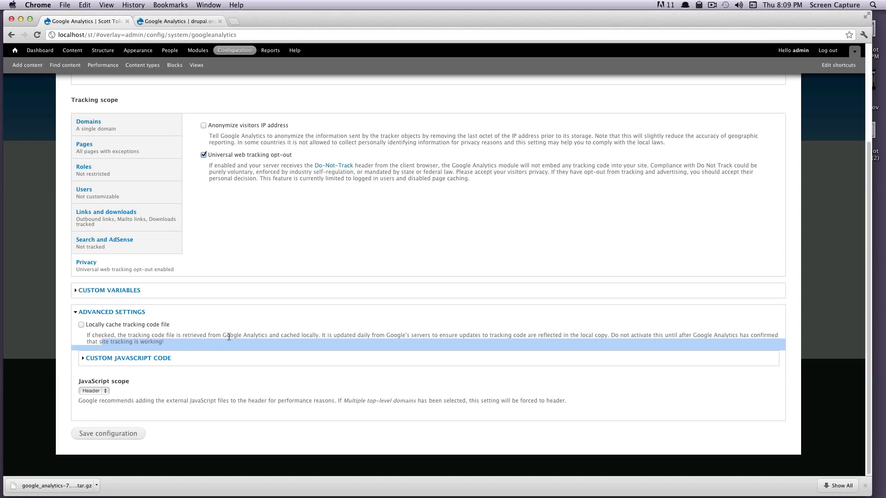
click(229, 335)
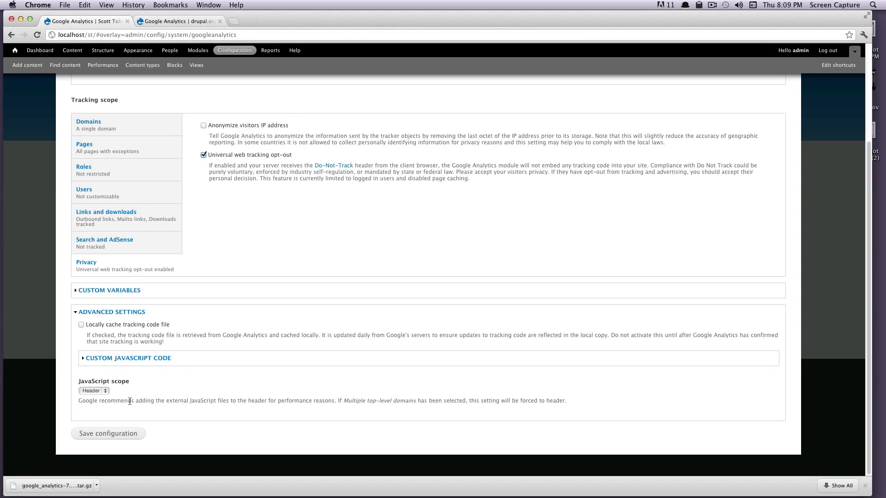
Keep the JavaScript scope on Header, then save the Google Analytics configuration and close the settings overlay.
drag(93, 400, 357, 400)
click(385, 403)
click(95, 391)
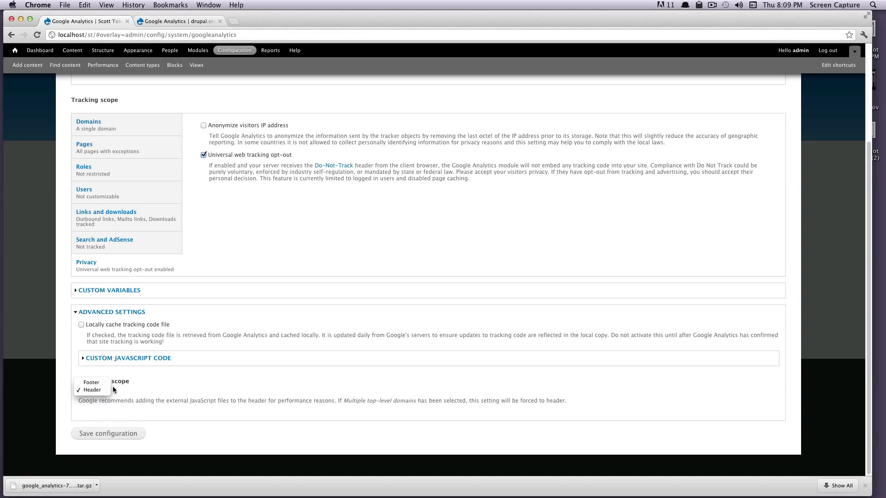
click(186, 395)
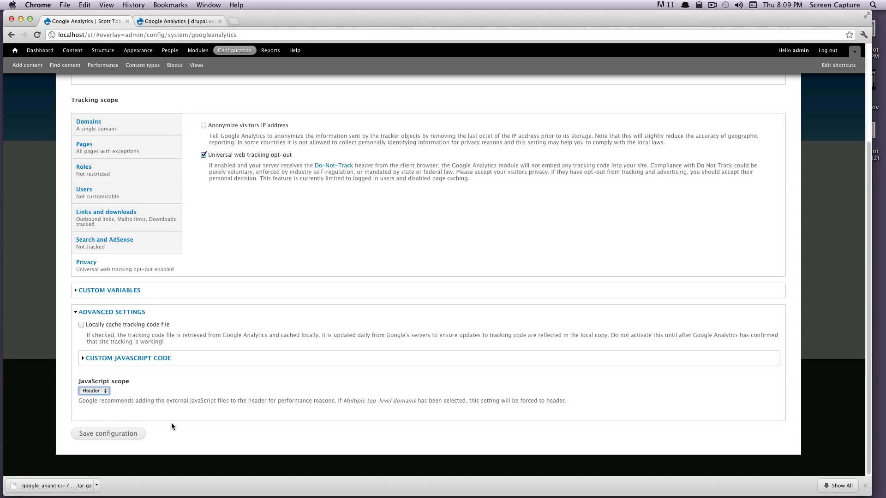
click(122, 436)
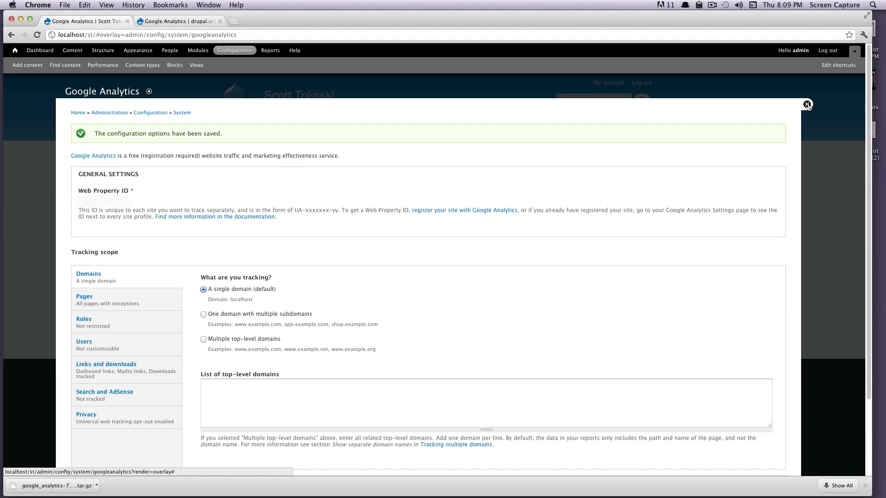
click(807, 105)
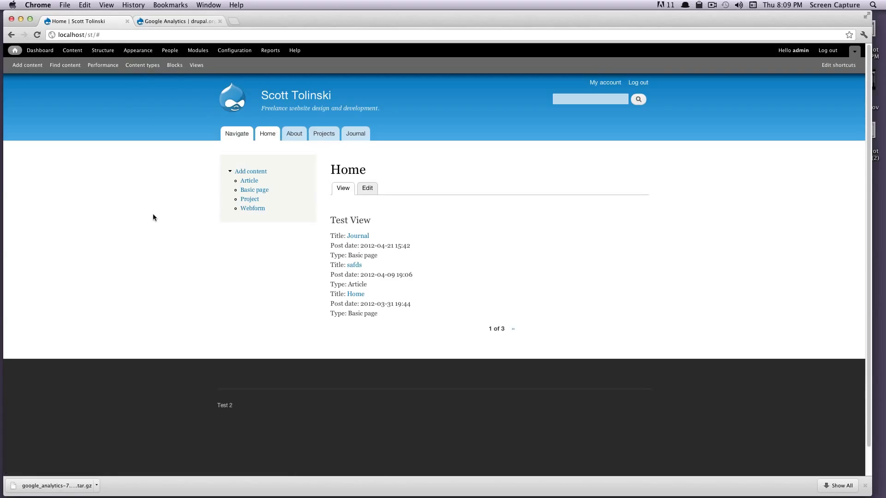
Inspect the Google Analytics tracking script in the home page's source code, then close the source view.
key(super+alt+u)
scroll(220, 248, down, 15)
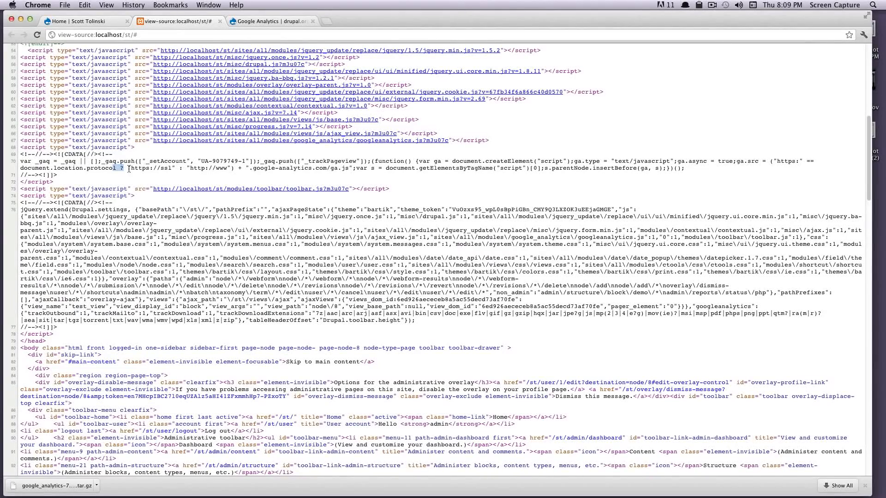
drag(169, 168, 709, 170)
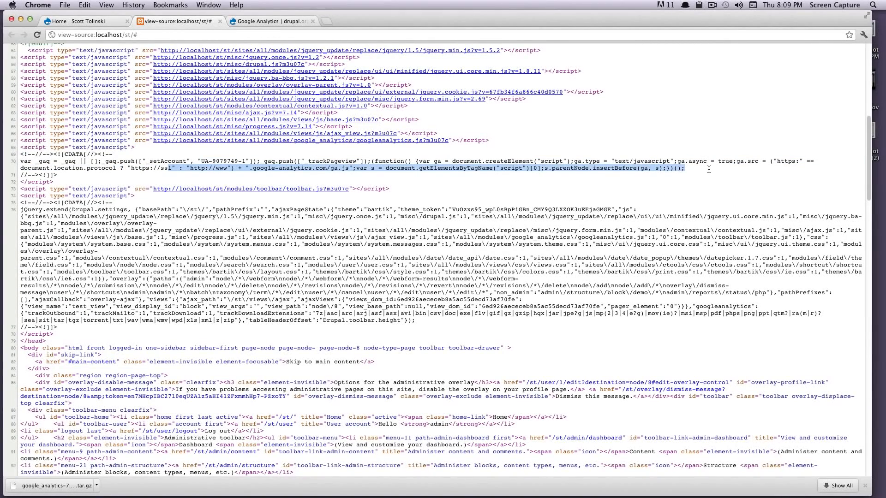
click(709, 170)
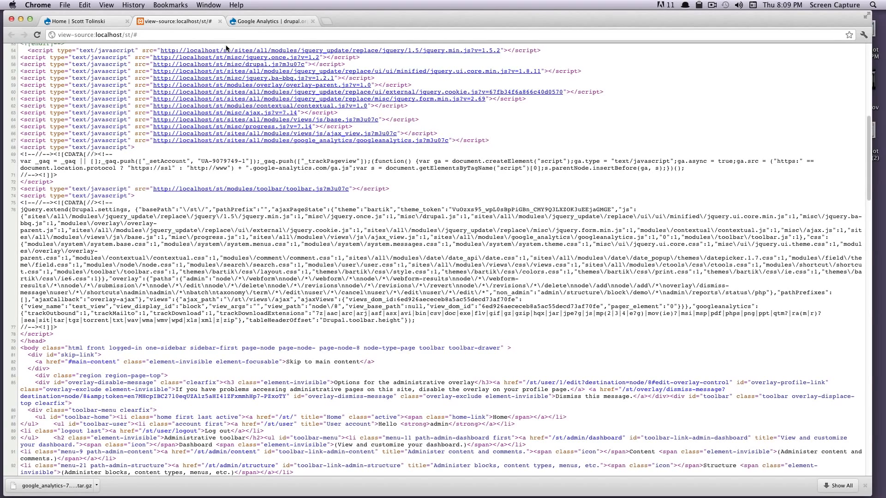
click(220, 22)
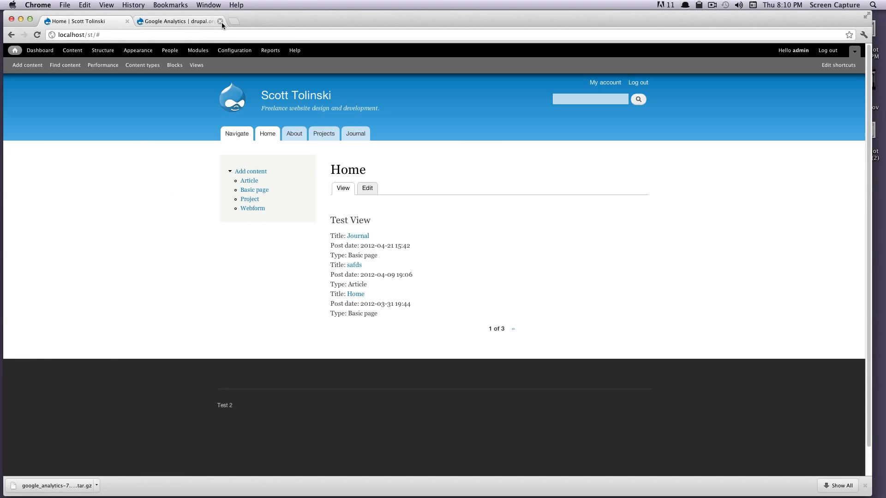